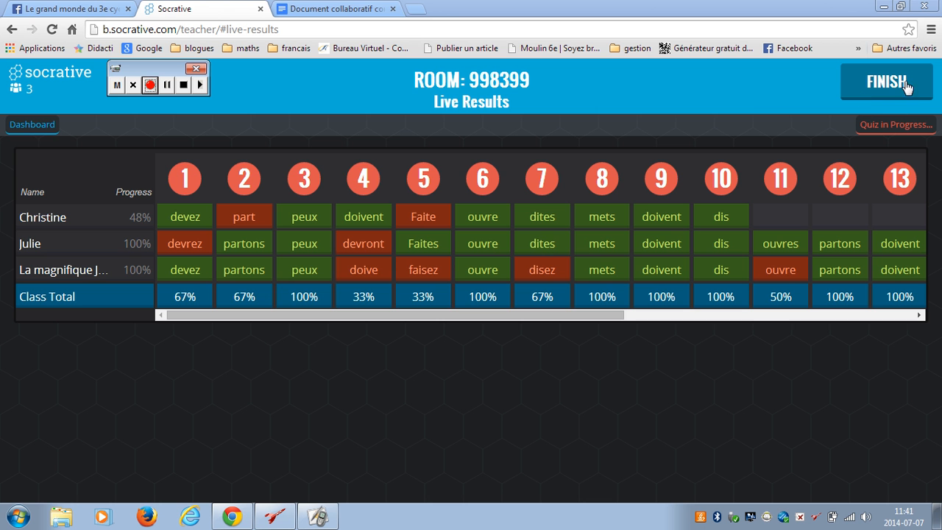
Step: Close the live results tab and load b.socrative.com in a new tab, ready to enter the email
click(261, 9)
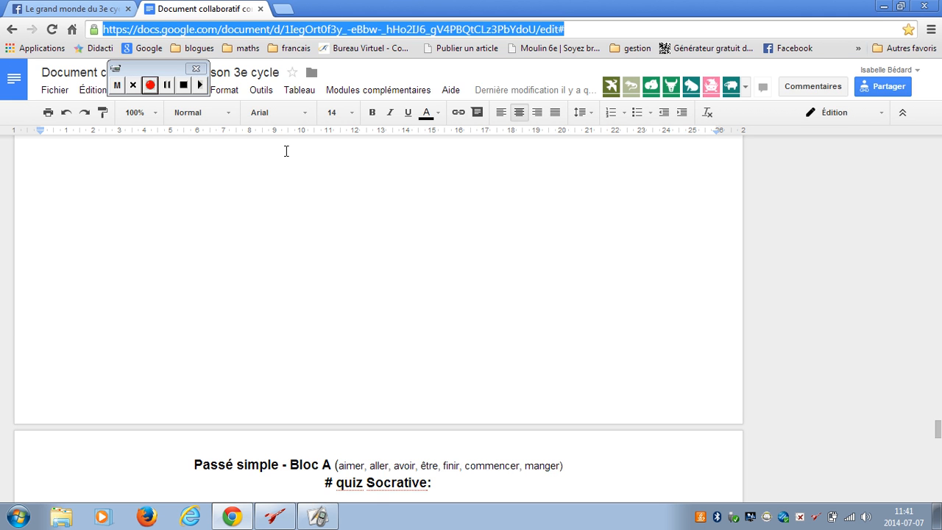
click(280, 9)
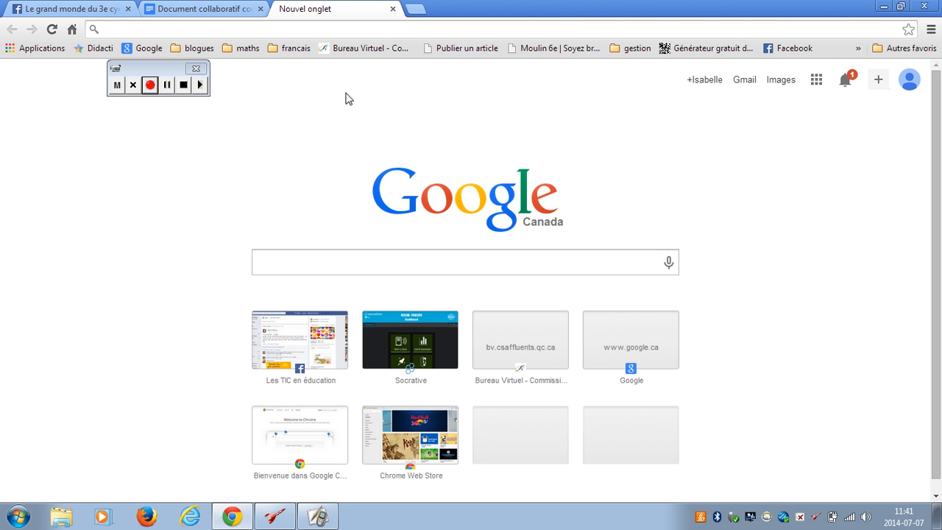
text(b.soc)
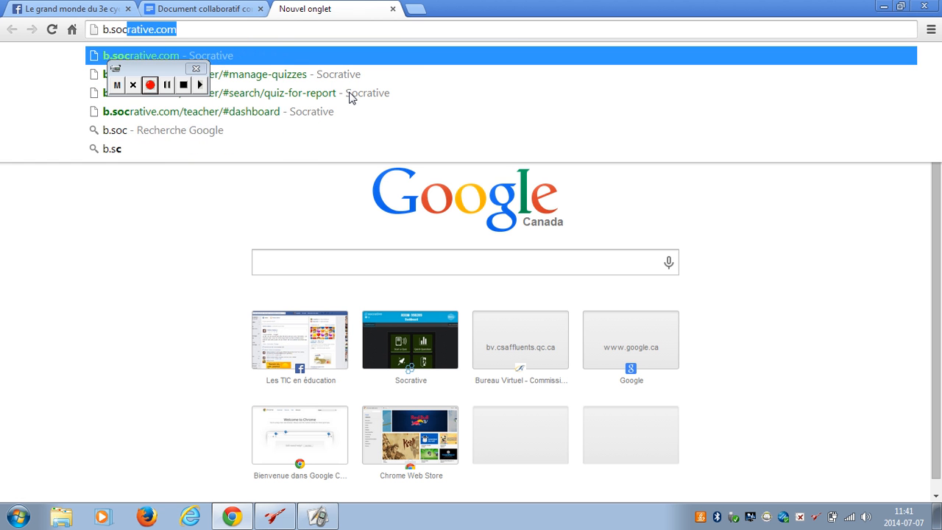
text(rative.com)
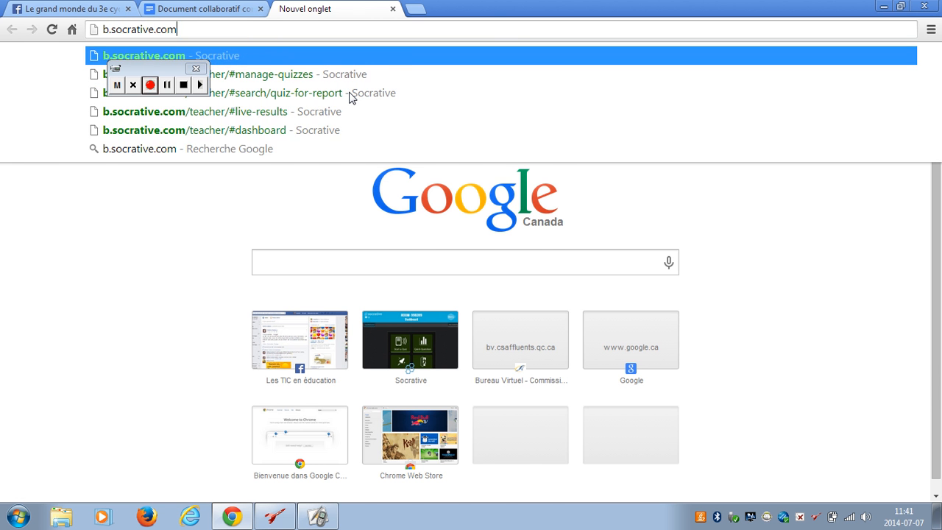
key(Return)
click(800, 183)
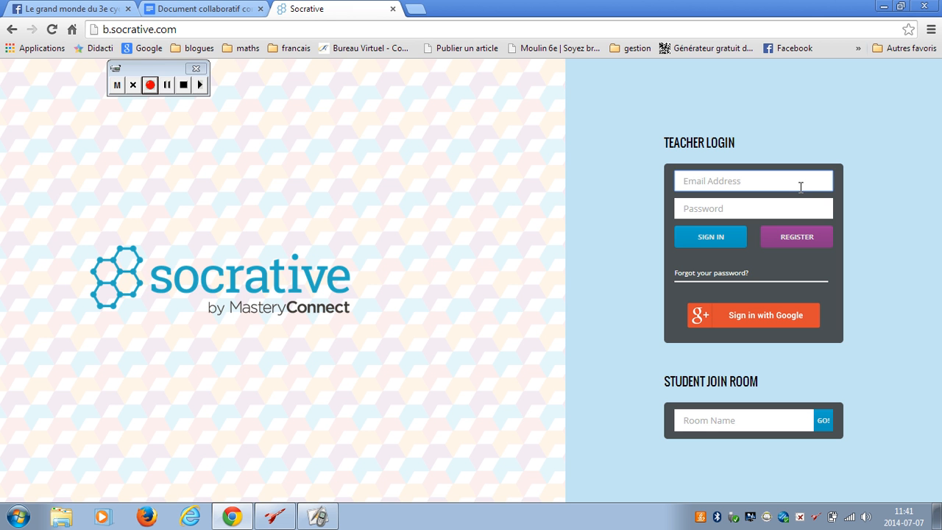
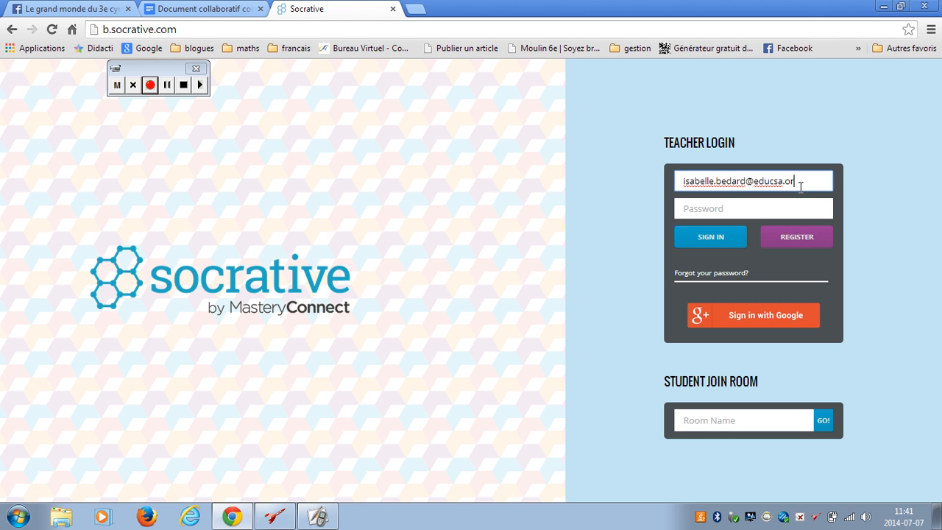
Step: Sign in with the teacher's email address and account password
key(Tab)
text(•••••••)
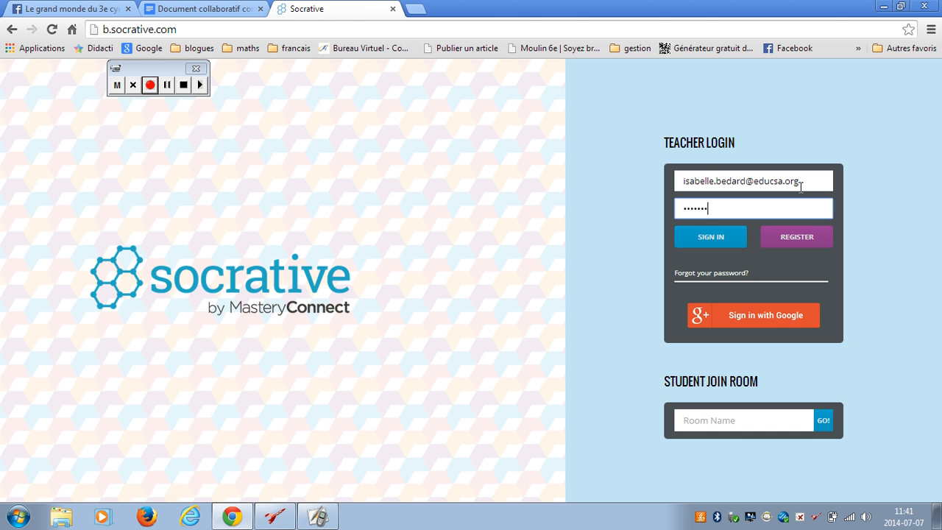
text(••••)
key(Return)
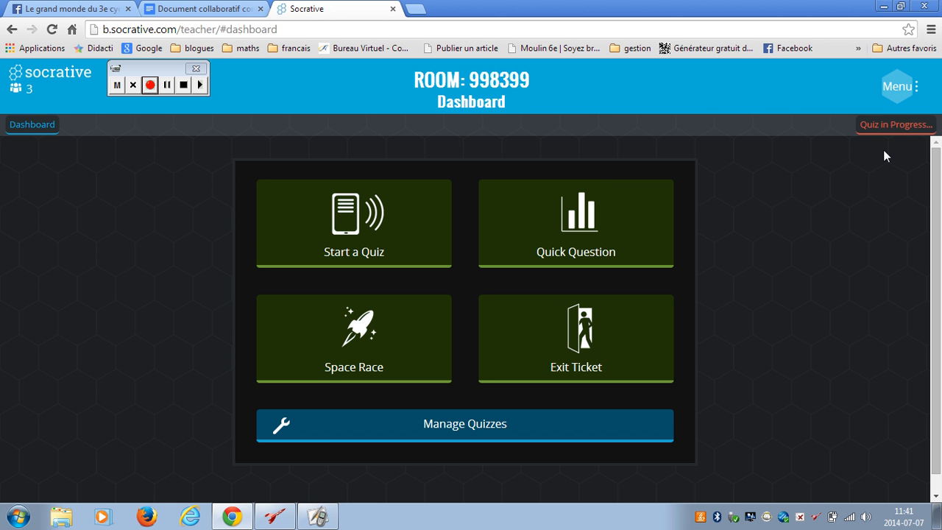
click(902, 126)
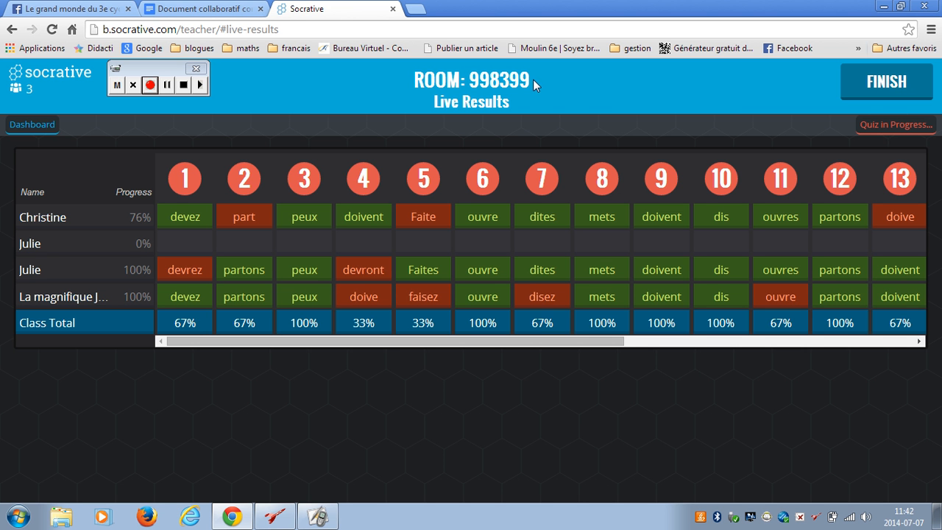
click(166, 86)
click(150, 86)
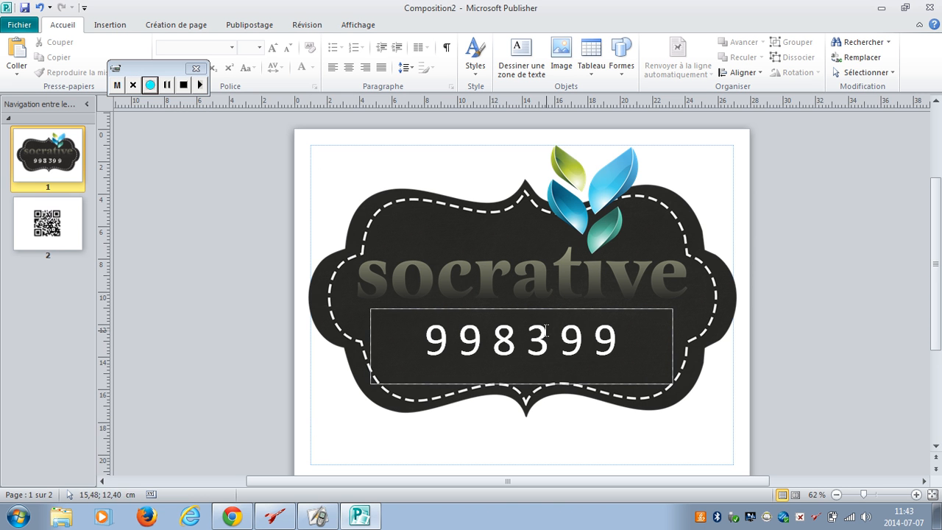
click(73, 230)
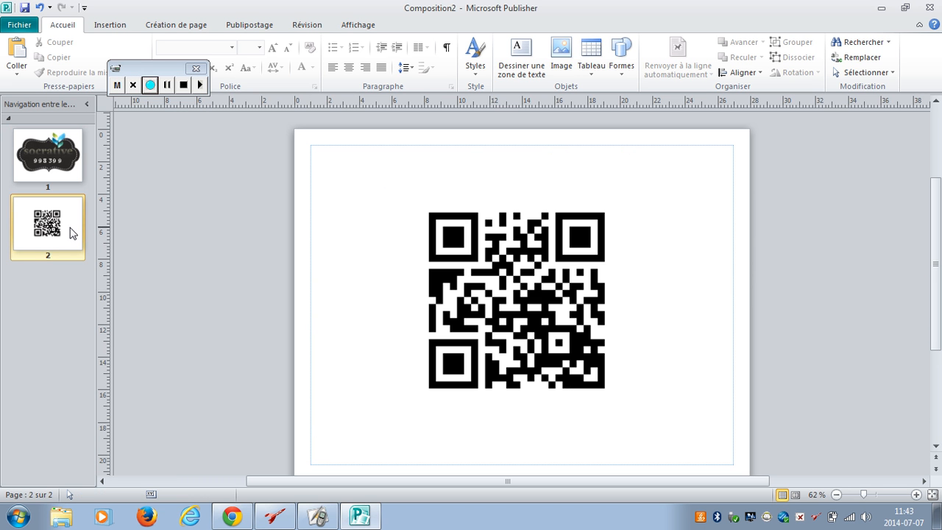
click(152, 86)
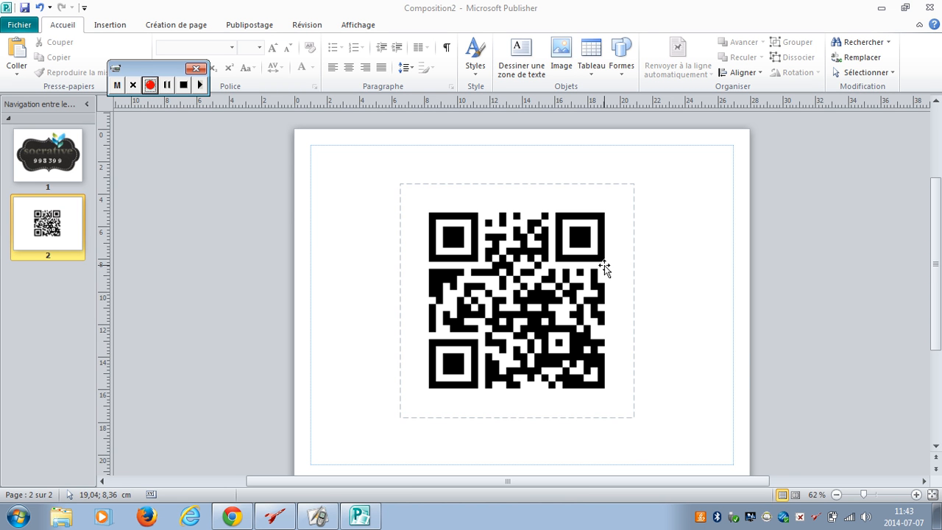
click(64, 175)
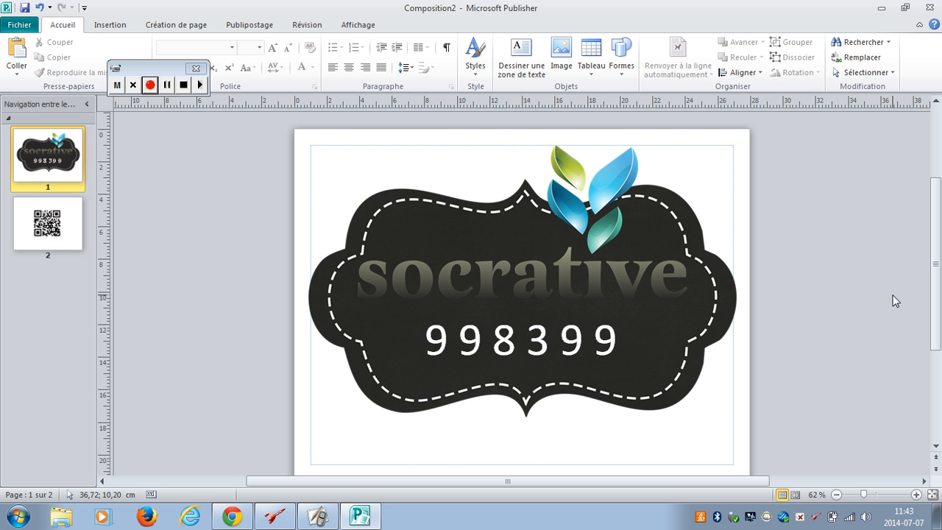
click(167, 84)
click(167, 85)
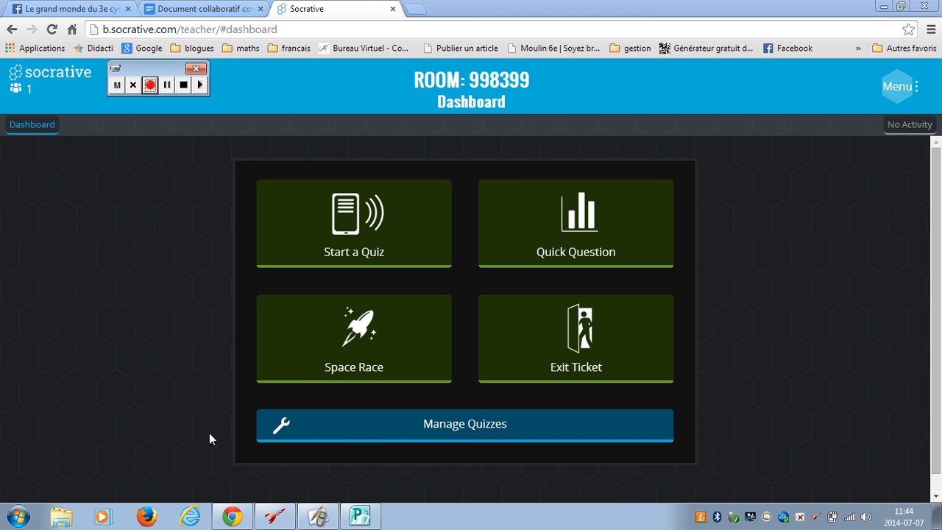
Step: Open Socrative's Import Quiz page from Manage Quizzes
click(430, 426)
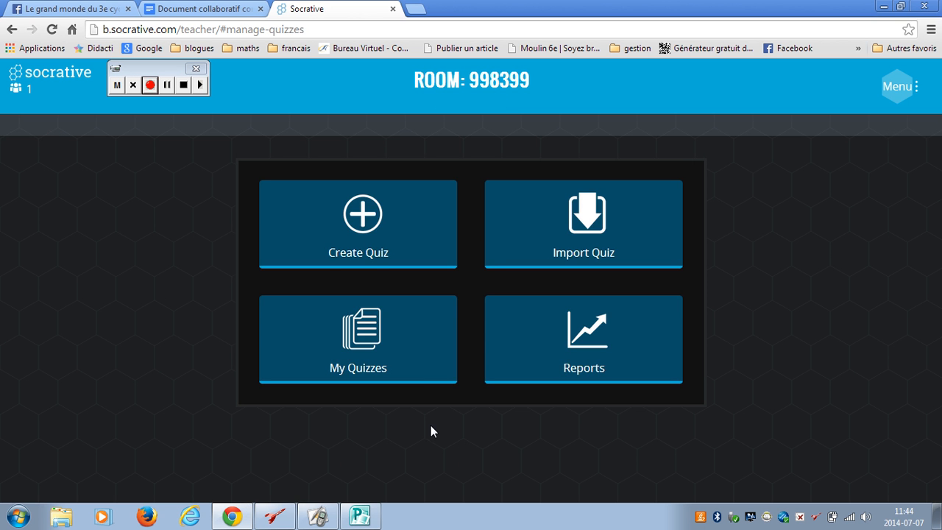
click(593, 223)
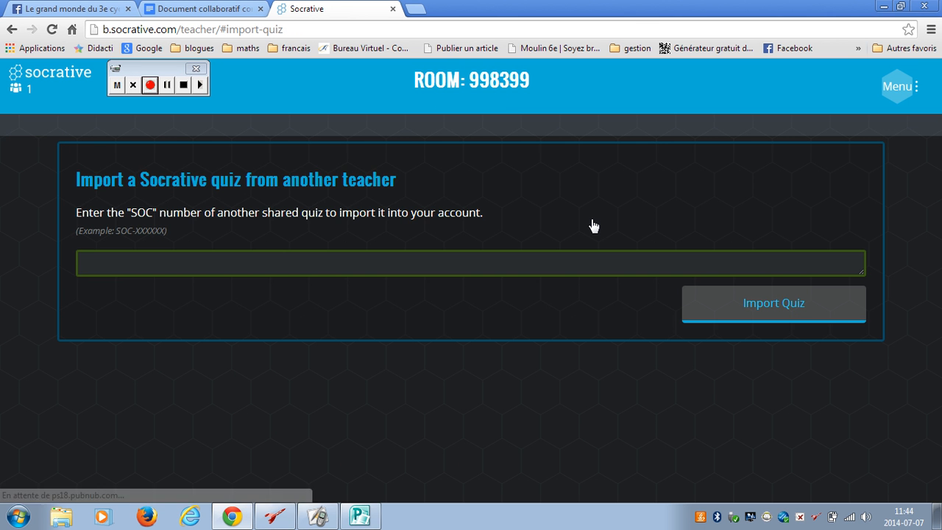
click(204, 9)
scroll(304, 335, up, 5)
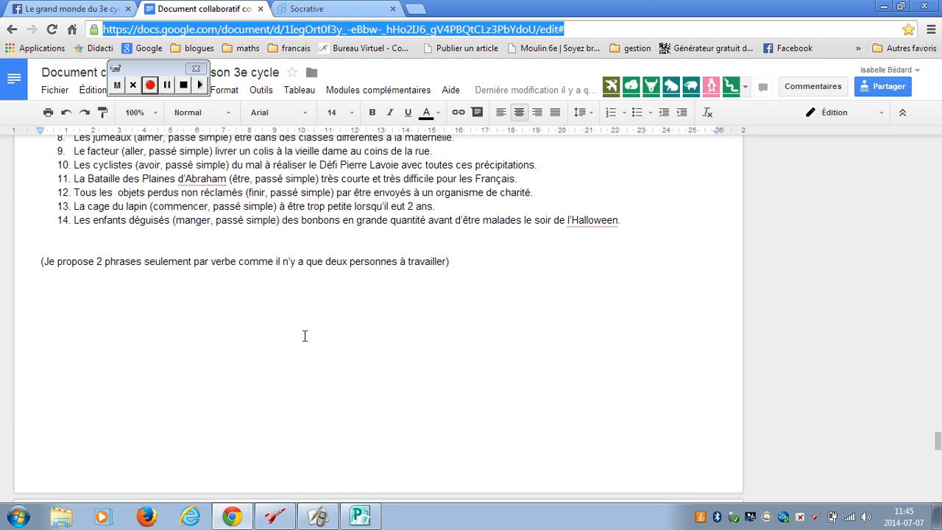
scroll(305, 338, up, 20)
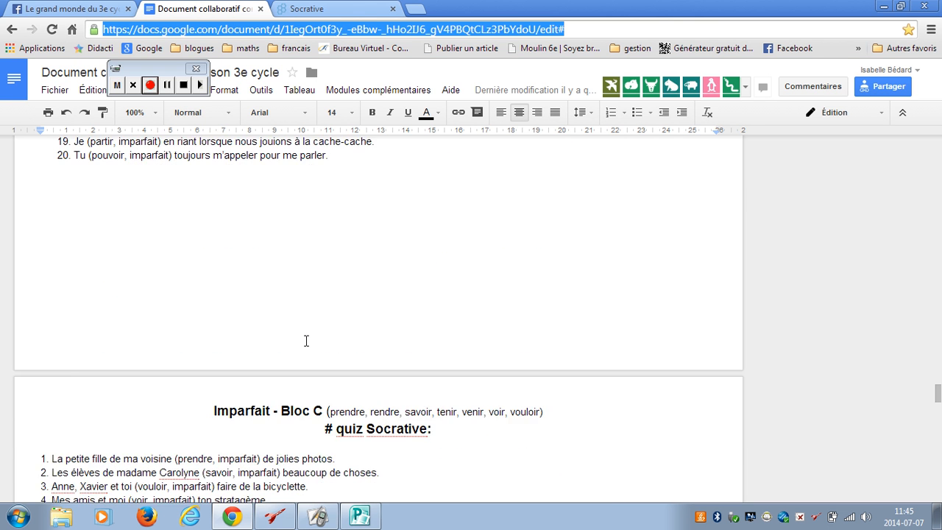
scroll(307, 346, up, 20)
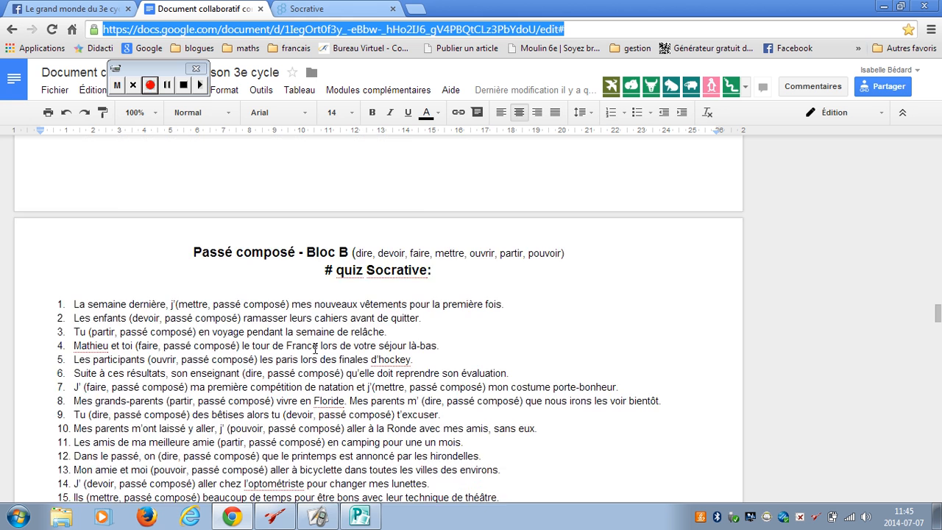
scroll(316, 346, up, 20)
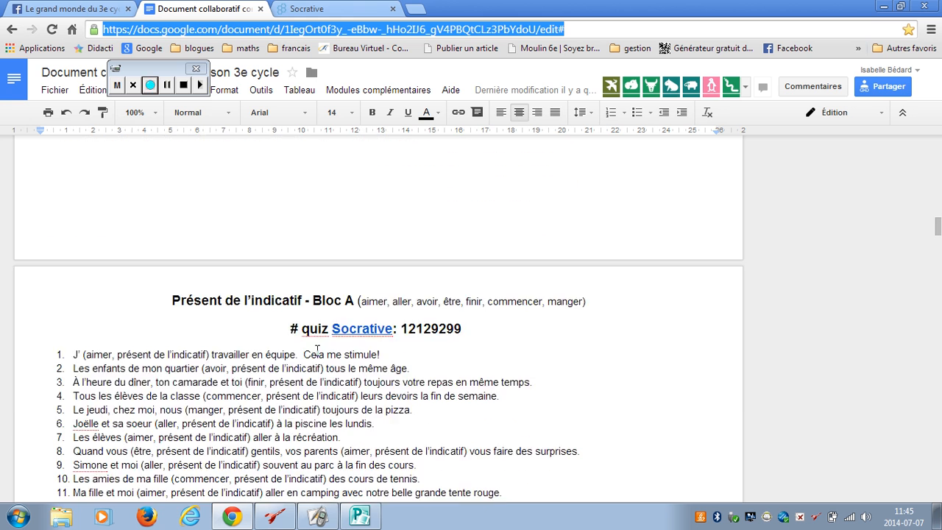
scroll(317, 350, down, 2)
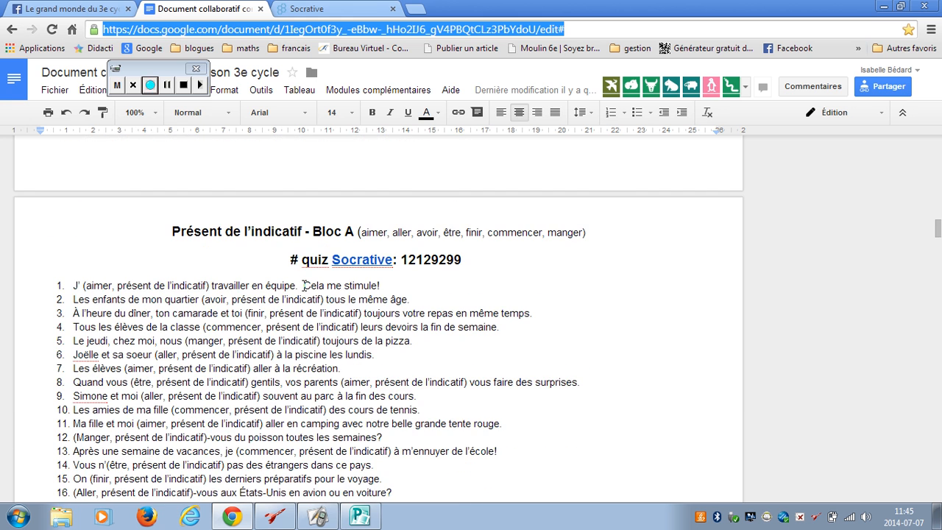
drag(402, 261, 464, 267)
key(ctrl+c)
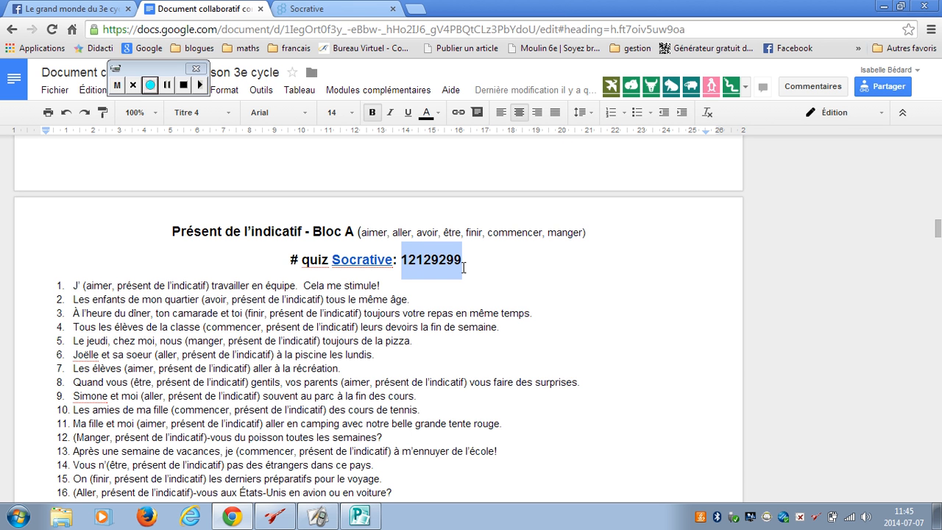
click(307, 11)
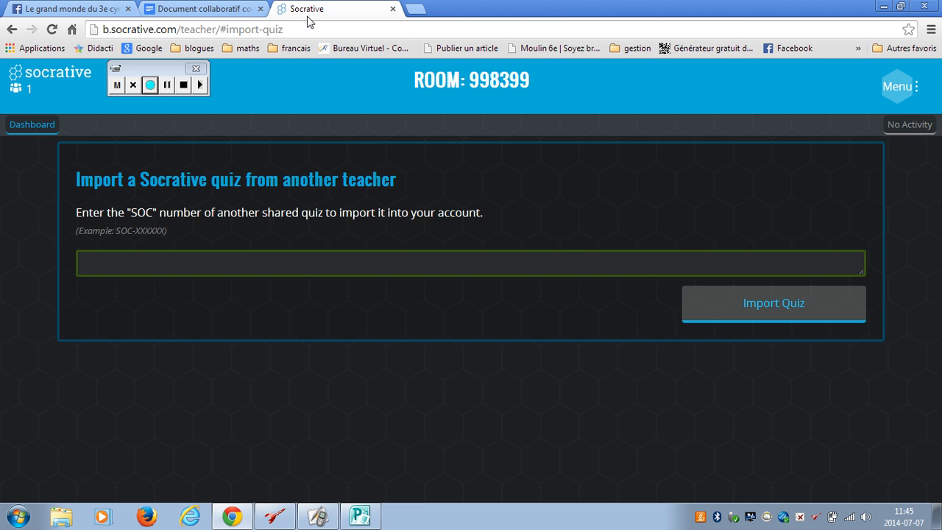
click(237, 255)
key(ctrl+v)
click(797, 307)
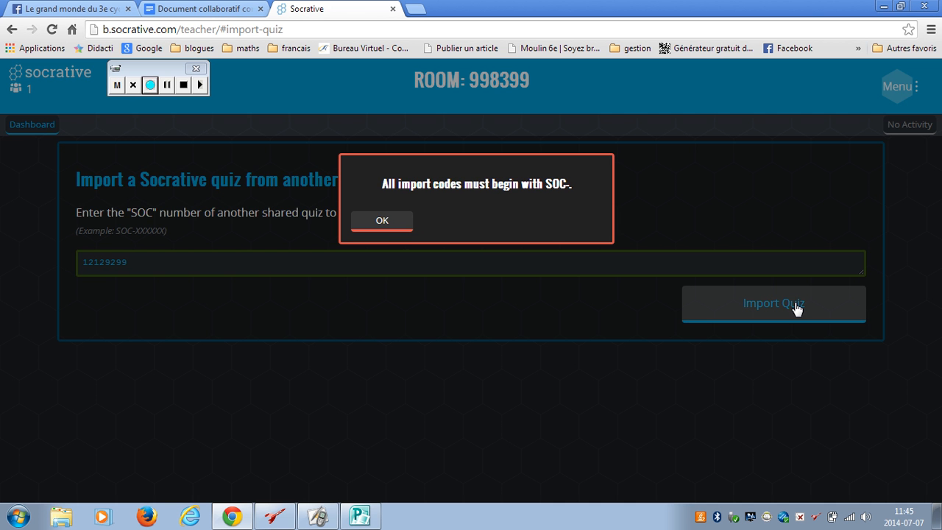
click(393, 225)
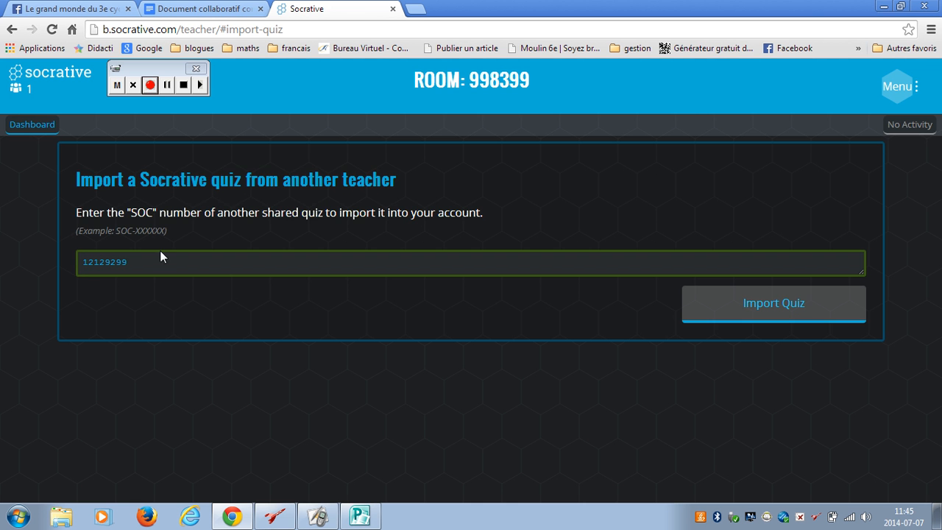
click(81, 259)
text(SOC)
key(BackSpace)
text(-)
click(708, 307)
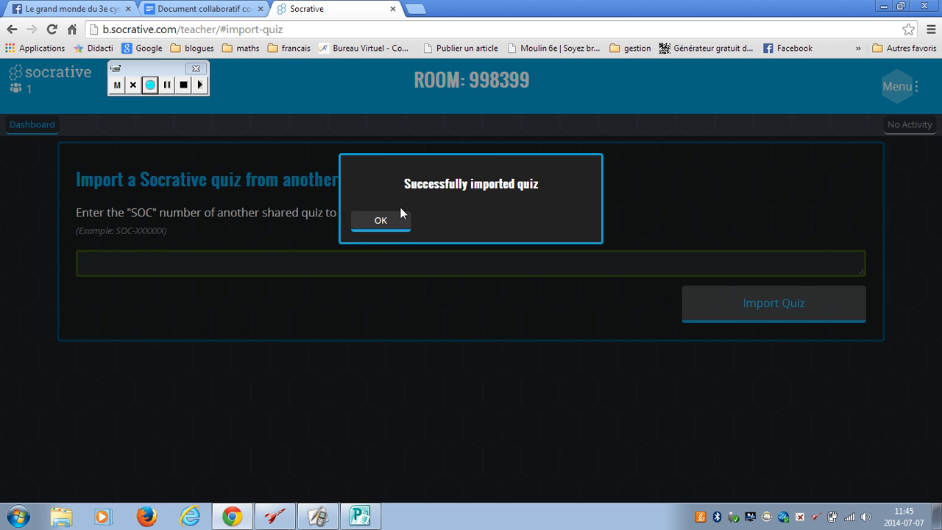
click(381, 220)
Step: From the dashboard, choose Start a Quiz and expand Copy of 6e année: présent bloc A
click(58, 133)
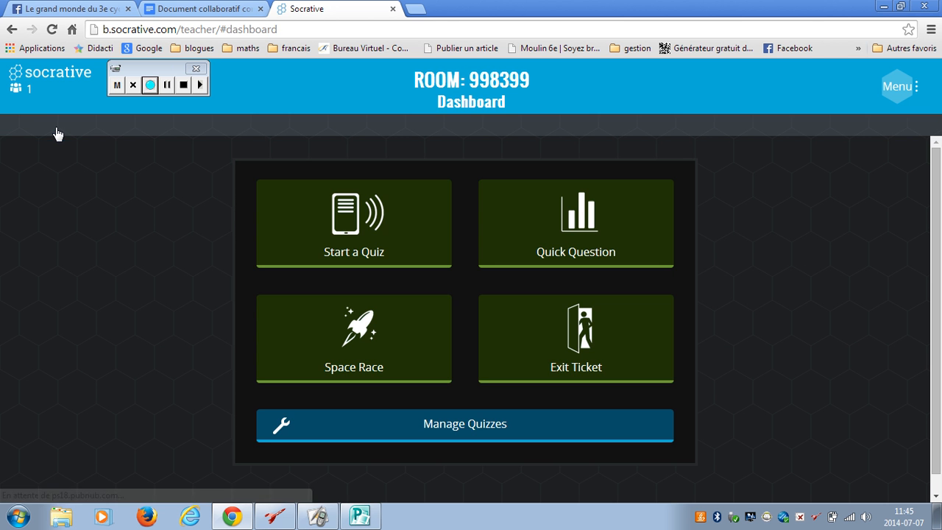
click(357, 237)
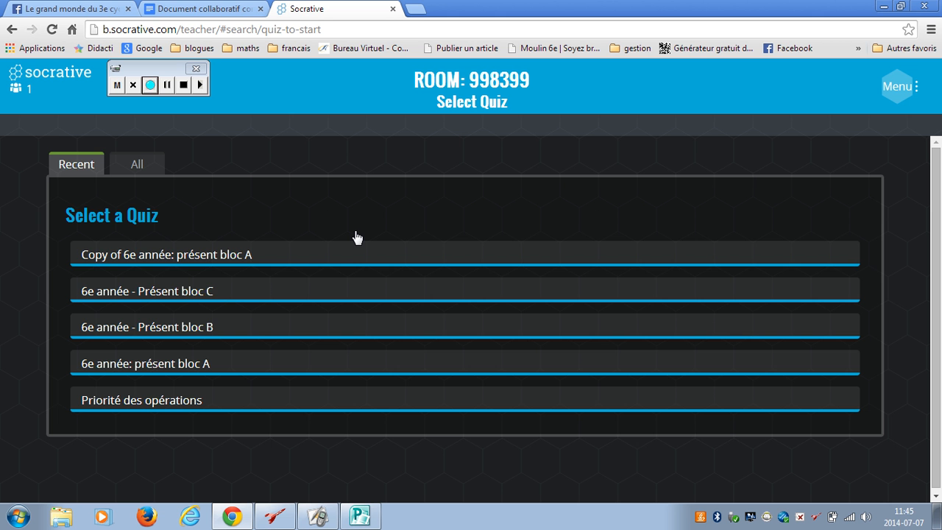
click(213, 264)
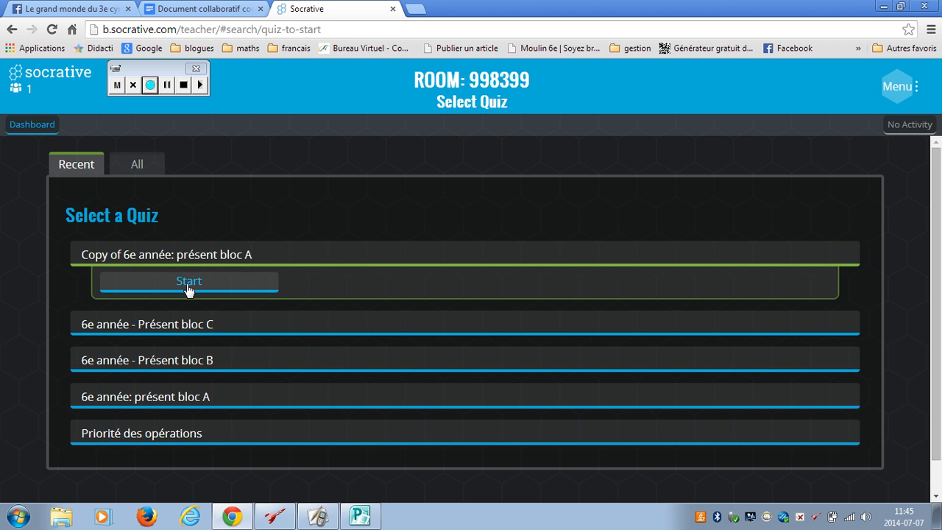